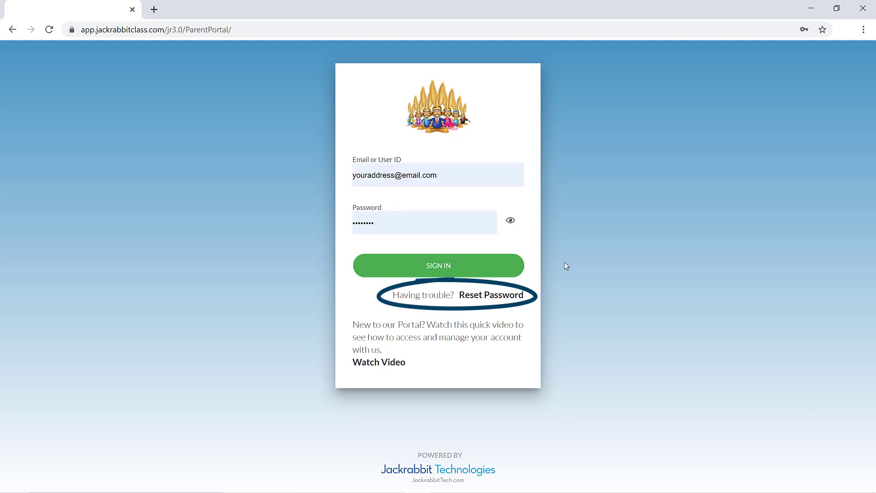
Sign in to the Jackrabbit parent account with the entered email and password.
left_click(511, 270)
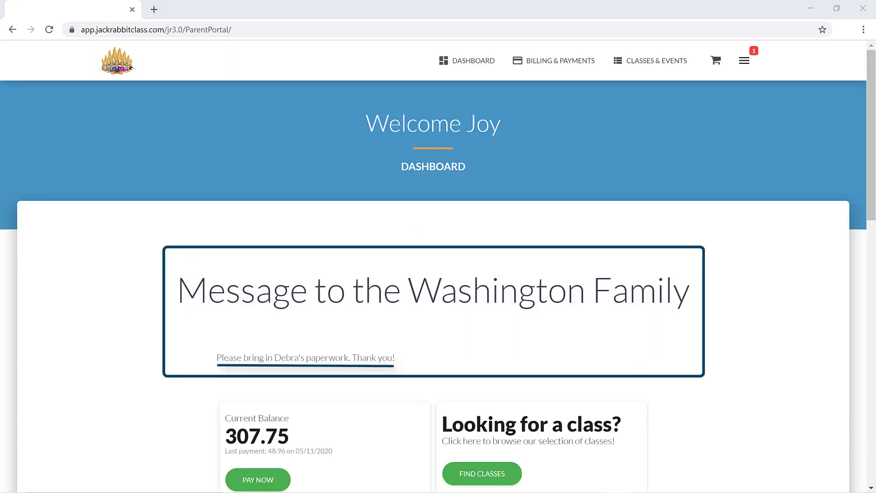
scroll(797, 189, "down", 2)
scroll(797, 190, "down", 5)
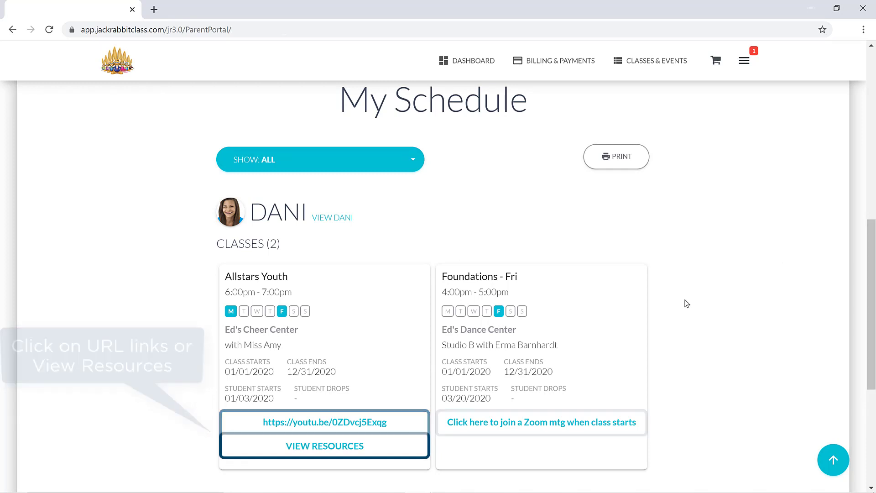
left_click(345, 446)
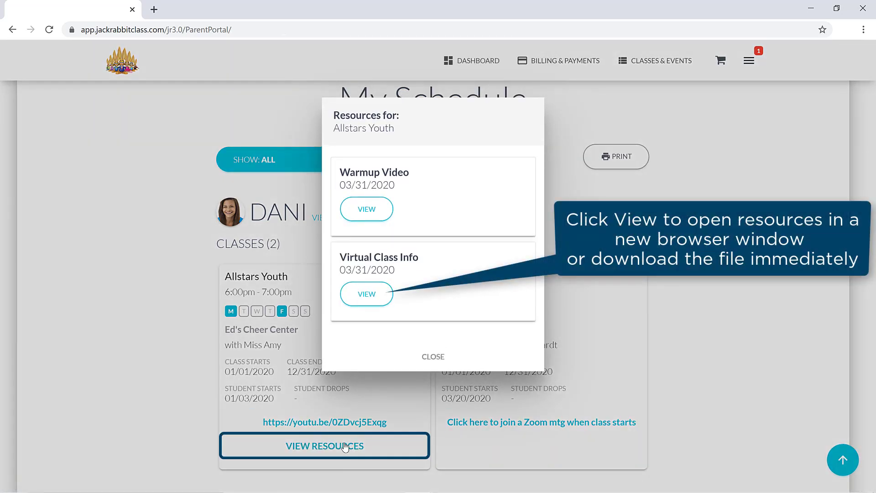
left_click(437, 358)
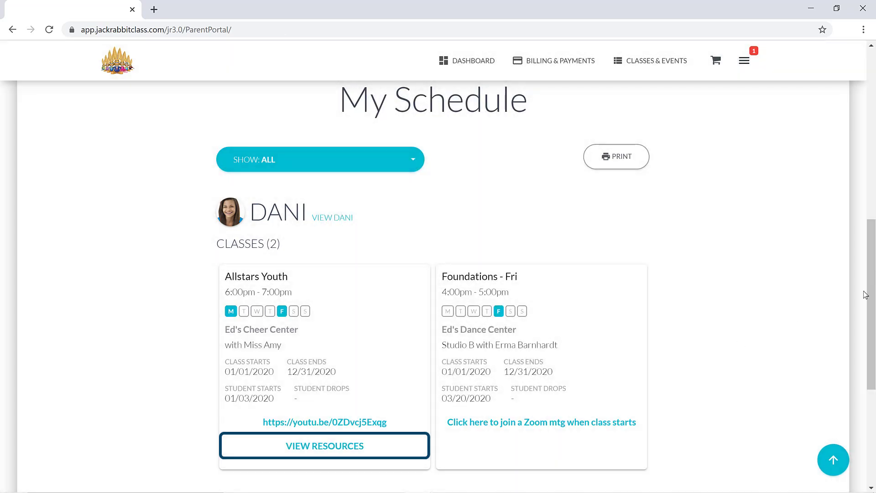
left_click(833, 459)
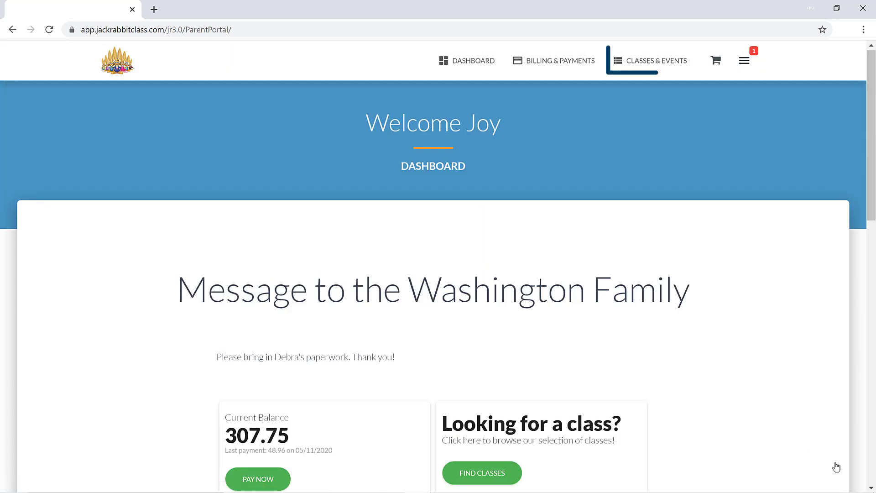
Browse the Find Classes sort and filter options, then switch to upcoming events.
left_click(651, 65)
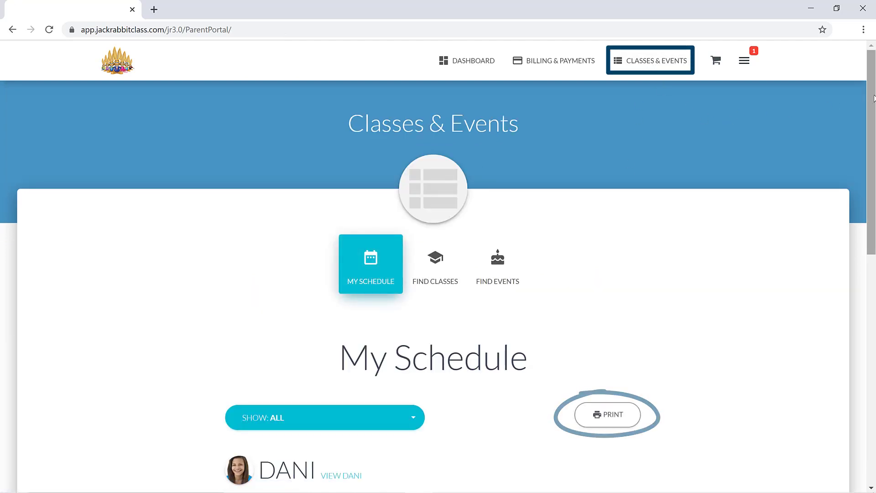
left_click(446, 268)
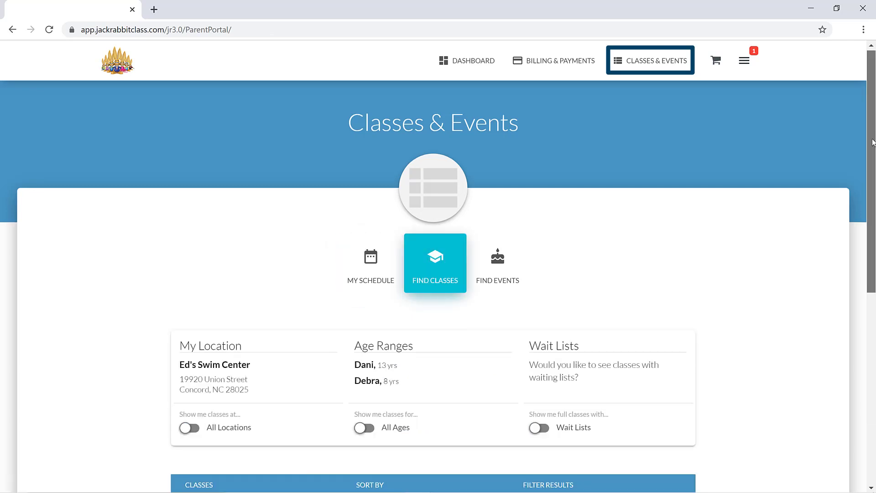
scroll(505, 259, "down", 3)
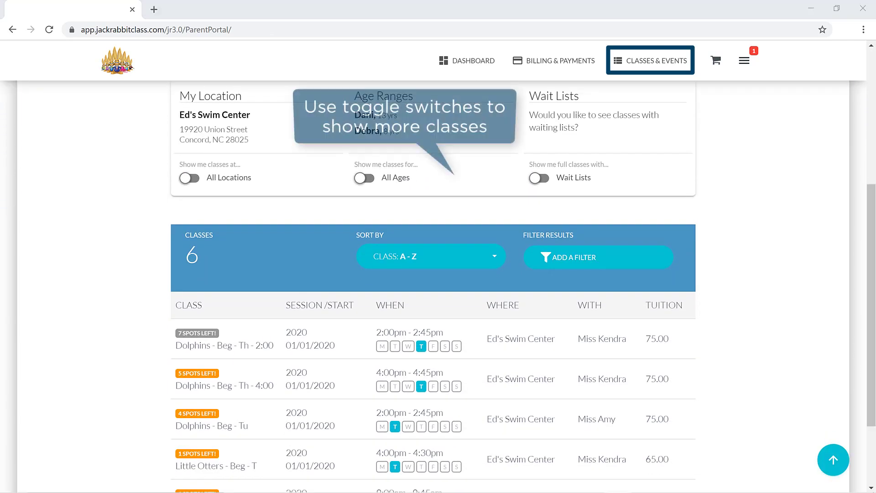
left_click(493, 258)
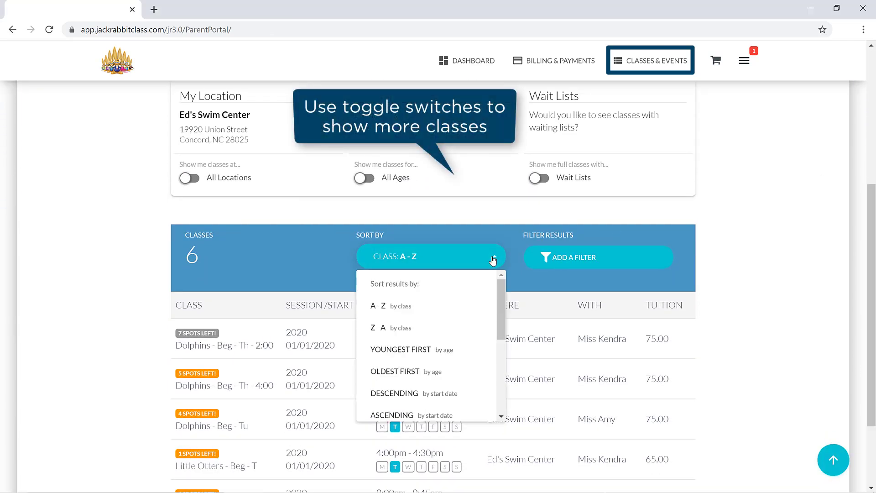
left_click(494, 260)
left_click(663, 257)
scroll(800, 222, "up", 4)
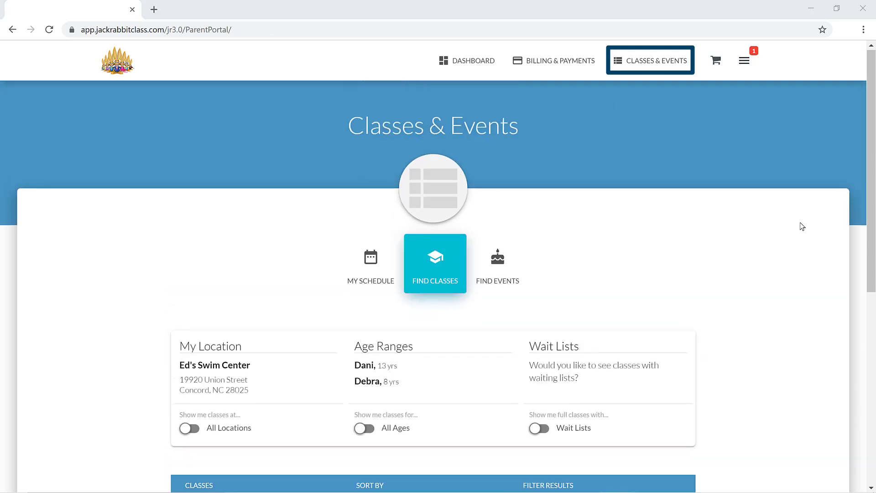
left_click(500, 264)
scroll(757, 192, "down", 3)
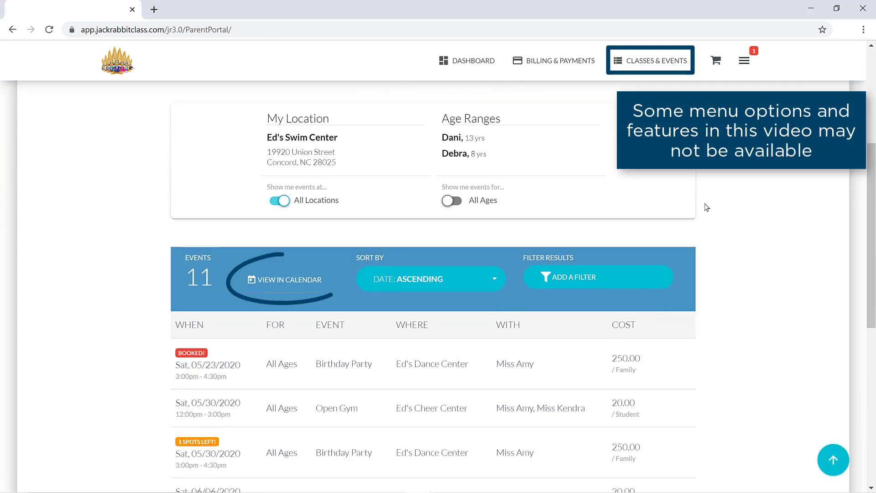
Add Dolphins - Beg - Th - 2:00 for Dani to the cart and review its discounts.
left_click(315, 280)
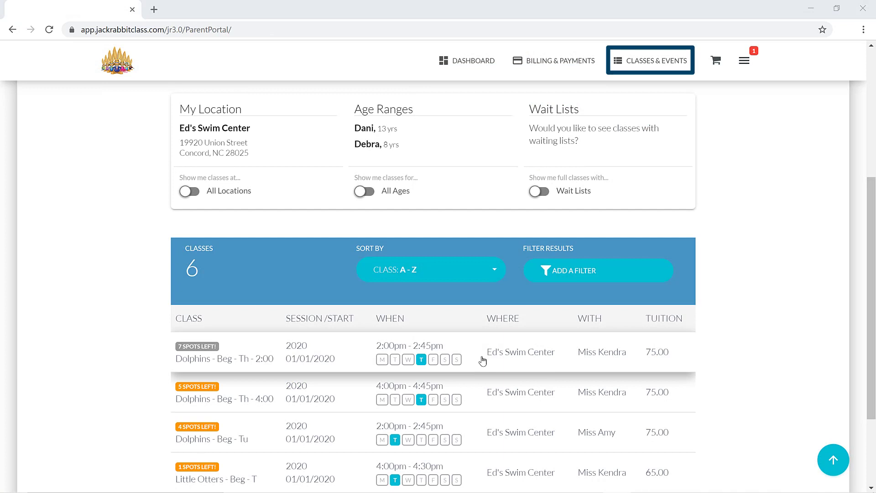
left_click(482, 361)
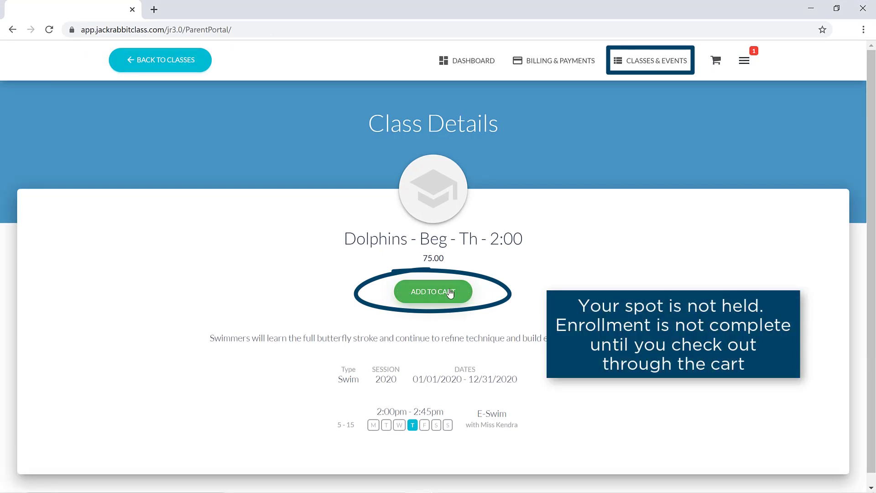
left_click(451, 293)
left_click(118, 399)
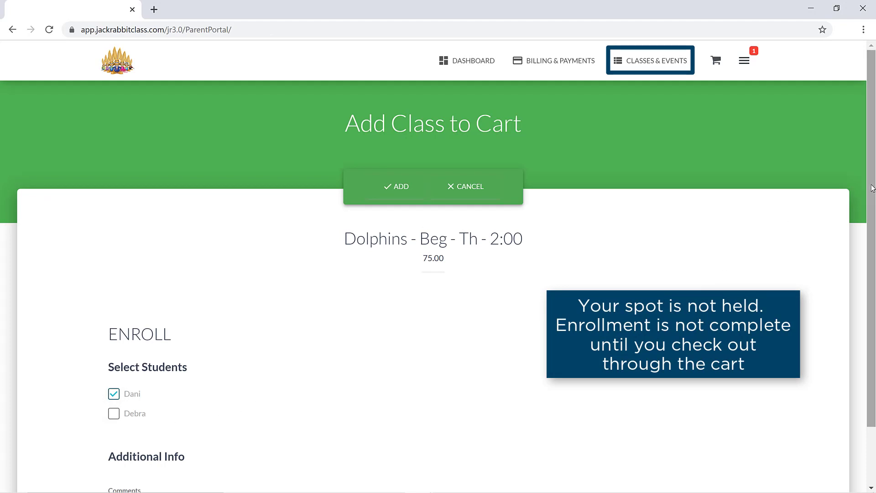
scroll(854, 192, "down", 1)
scroll(854, 192, "up", 1)
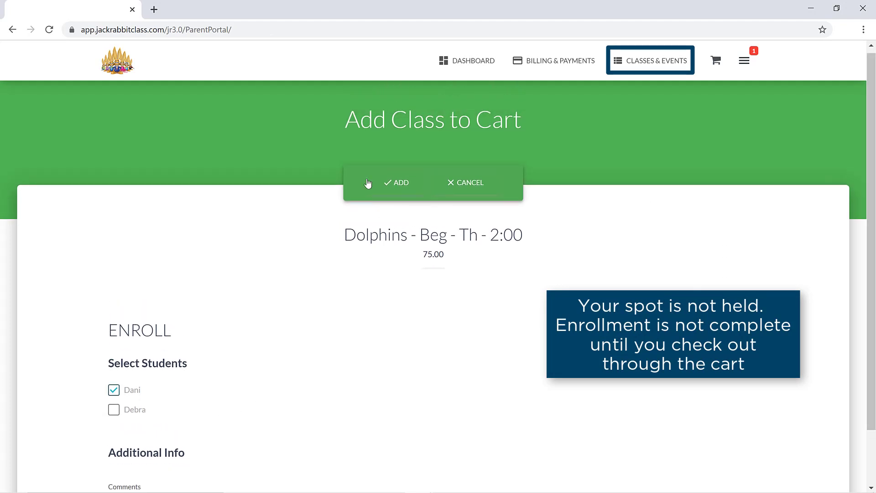
left_click(390, 188)
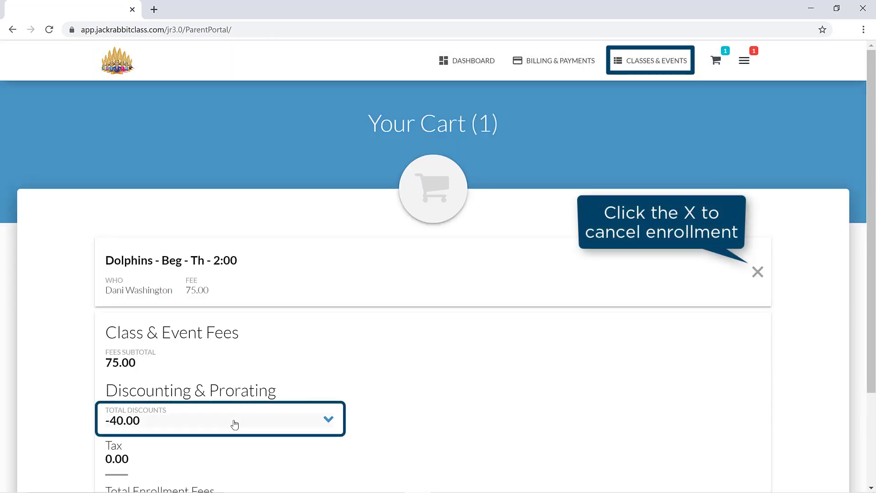
left_click(235, 424)
scroll(479, 438, "down", 2)
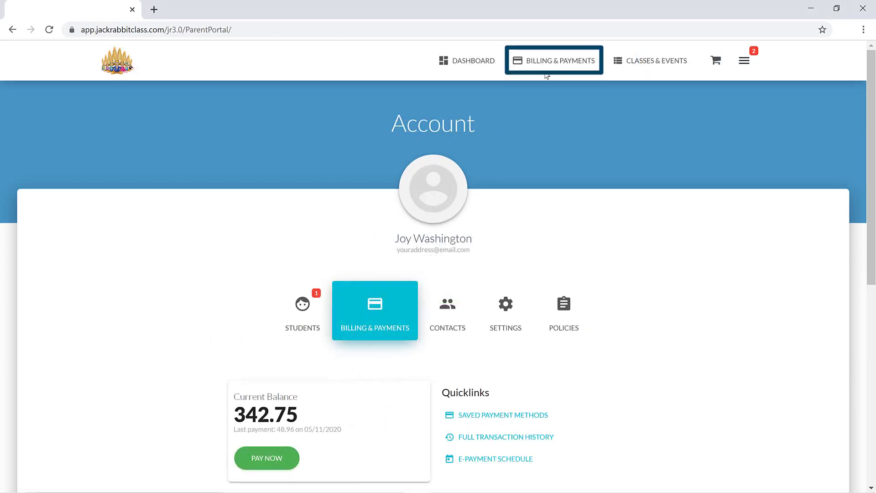
View the account's students and Dani's absence records.
left_click(320, 310)
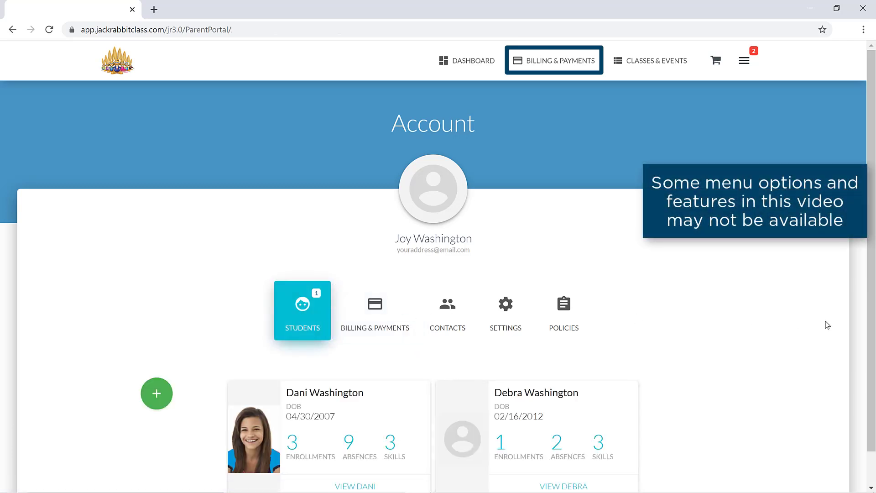
scroll(827, 324, "down", 1)
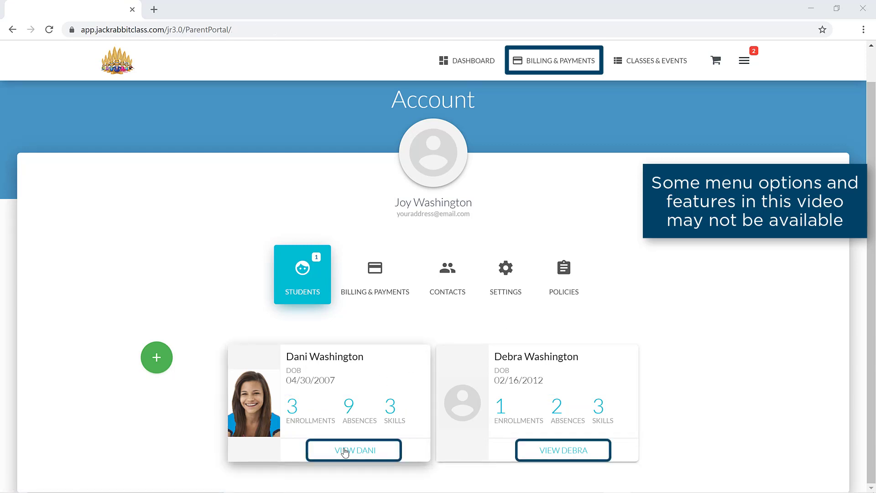
left_click(347, 409)
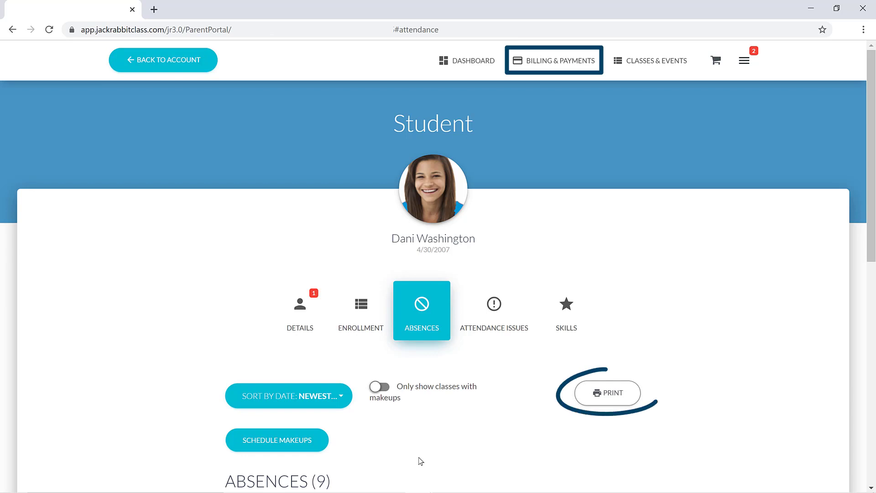
left_click(315, 324)
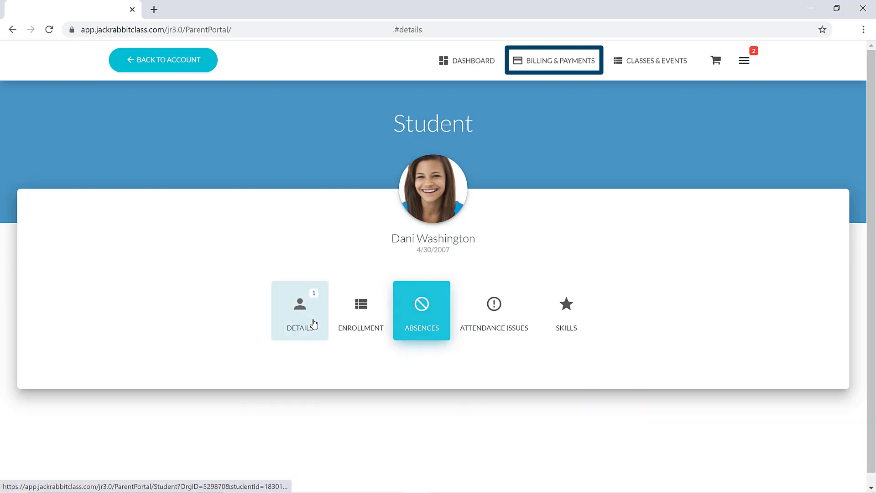
Edit Dani's details: photo release answer Y and T-shirt size Adult Medium.
left_click(159, 240)
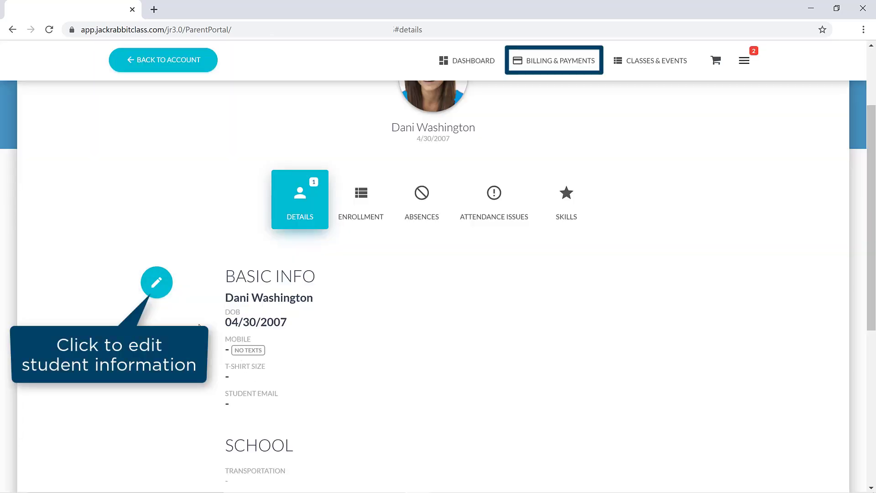
left_click(157, 283)
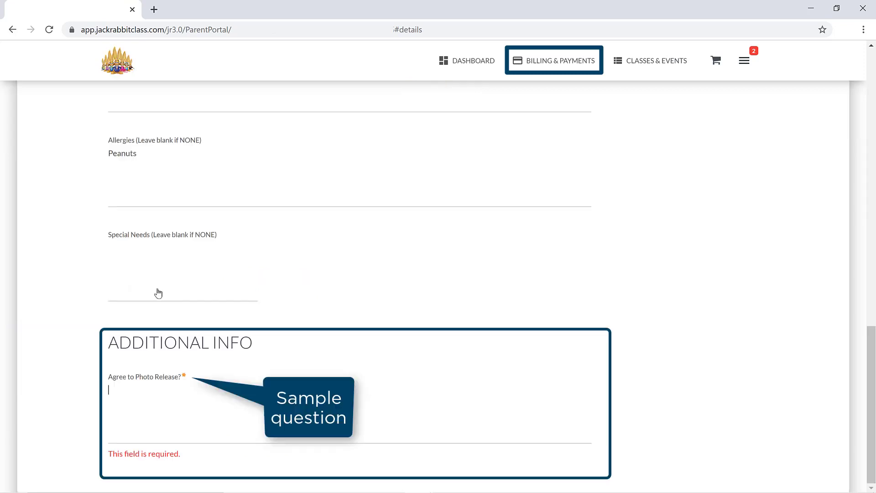
left_click(230, 405)
type("Y")
left_click(831, 461)
scroll(465, 429, "down", 1)
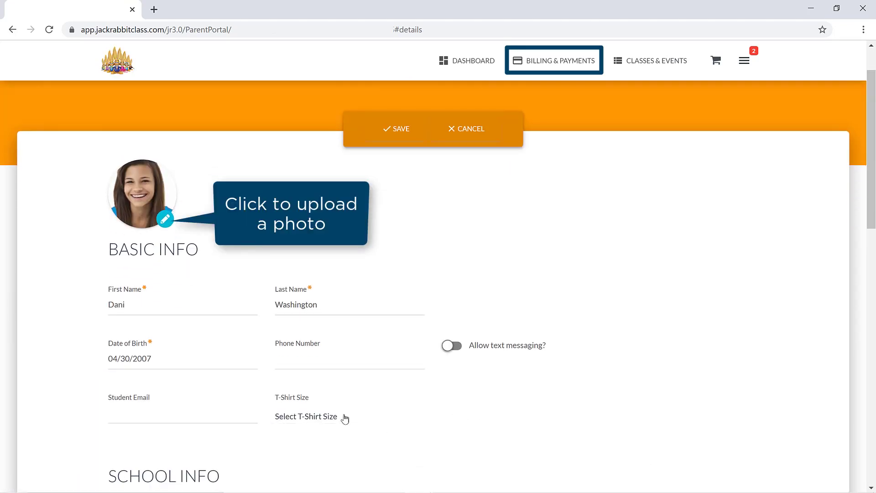
left_click(310, 416)
left_click(373, 304)
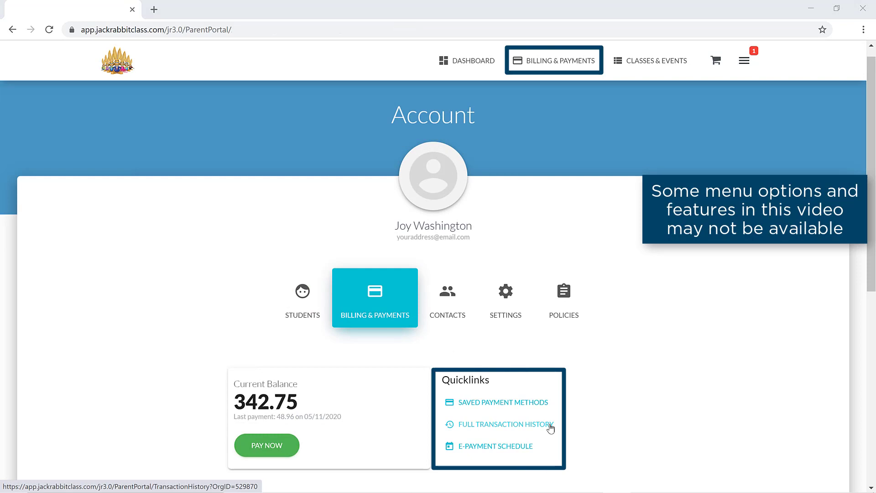
Review the 110-transaction history and the 45.00 06/01/2020 tuition fee details.
left_click(550, 424)
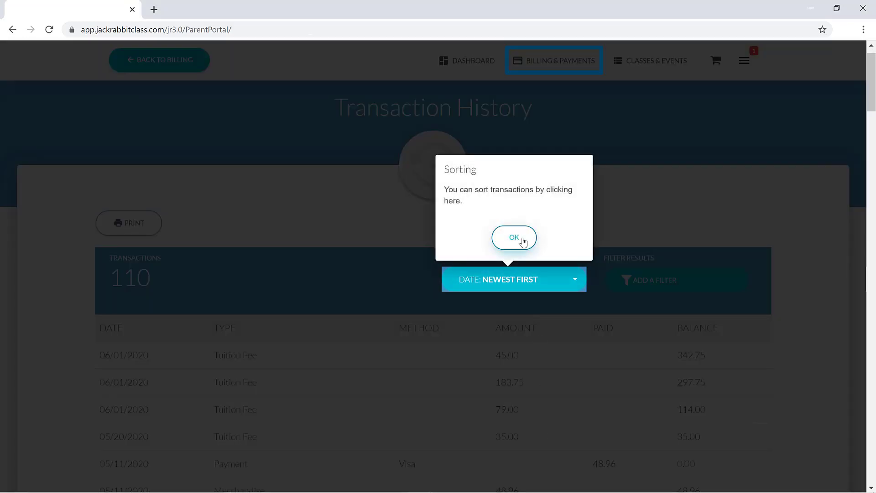
left_click(518, 238)
left_click(677, 236)
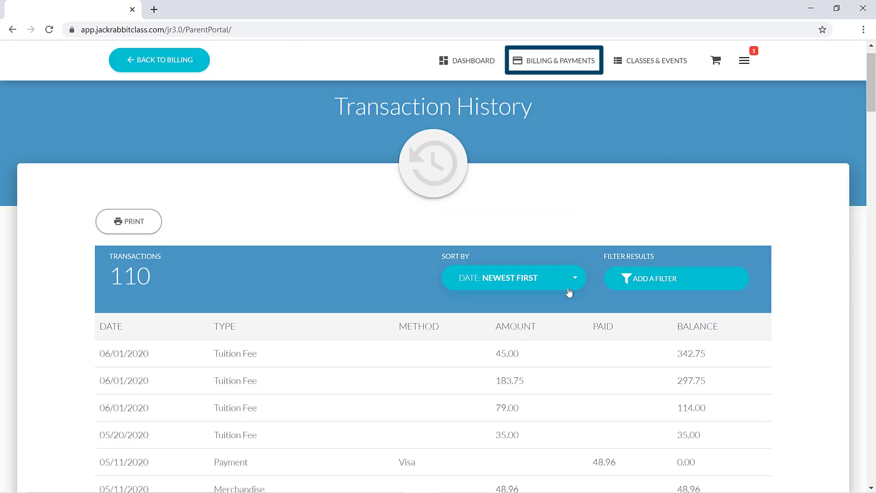
left_click(426, 361)
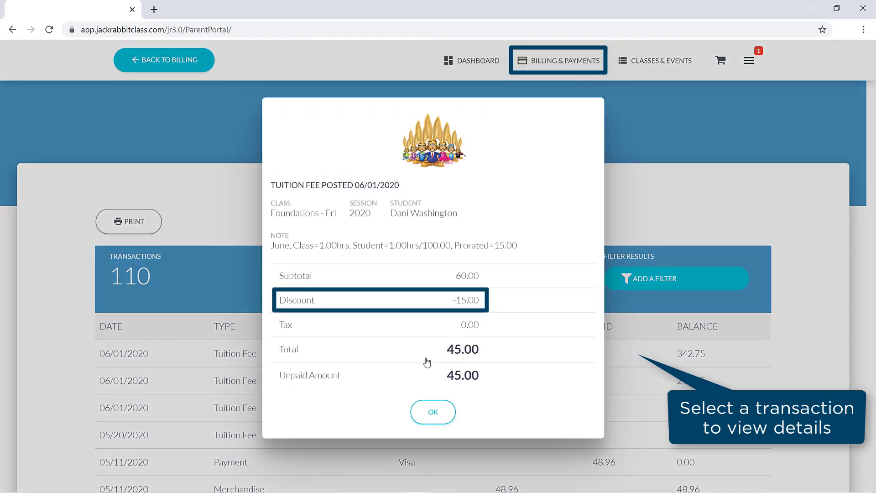
left_click(436, 414)
Browse the account's billing overview, contacts and settings, reaching the policies.
left_click(178, 62)
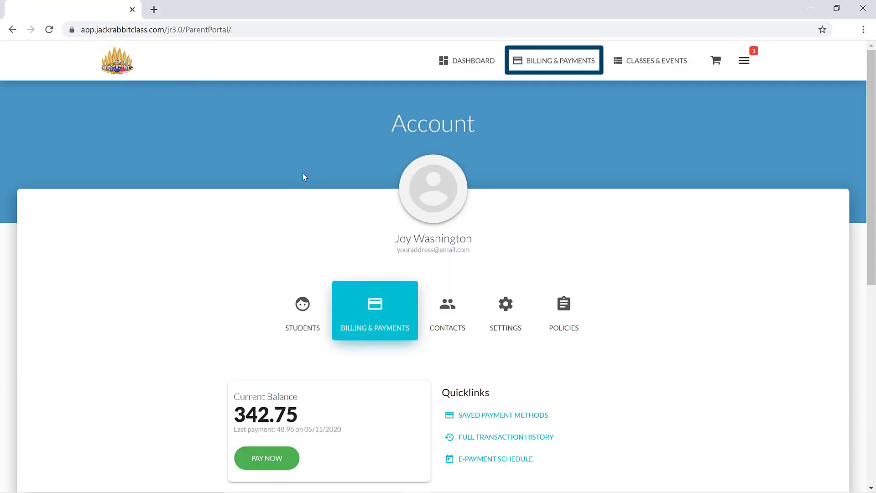
left_click(447, 306)
scroll(622, 316, "down", 1)
scroll(622, 316, "down", 1)
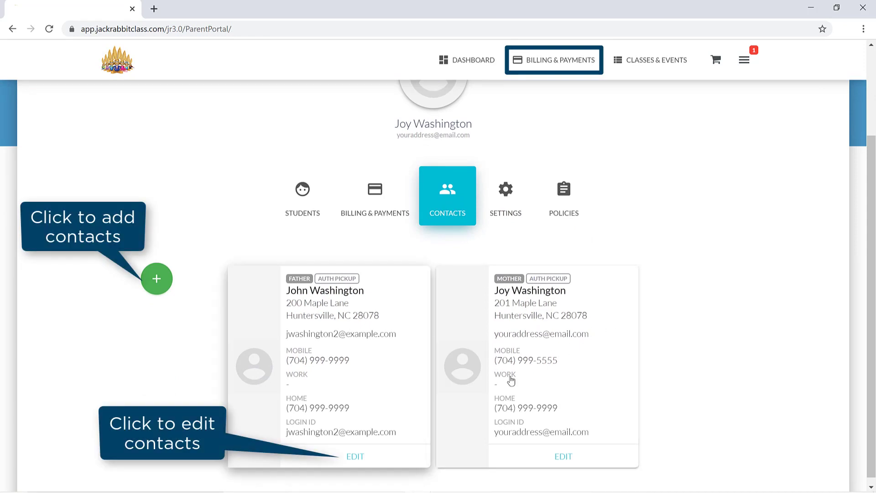
left_click(508, 202)
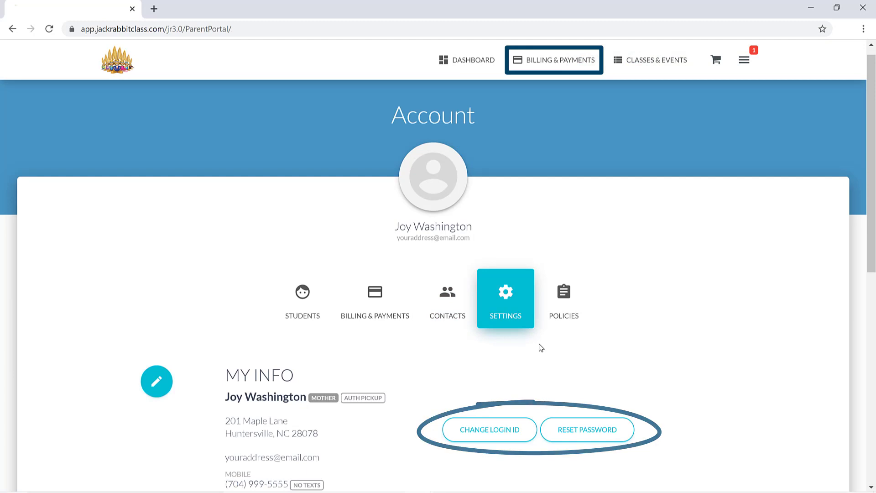
left_click(578, 304)
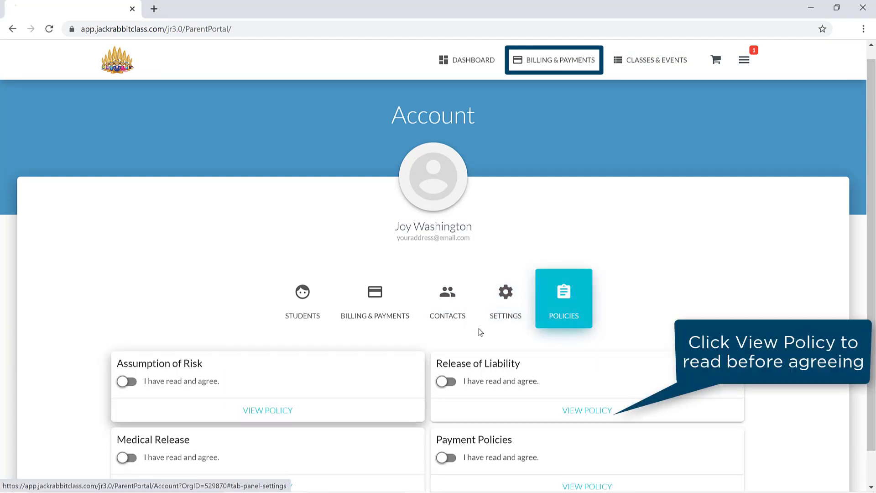
Agree to the Assumption of Risk, Release of Liability, Medical Release and Payment policies.
left_click(130, 383)
left_click(446, 381)
left_click(127, 457)
left_click(446, 457)
left_click(744, 60)
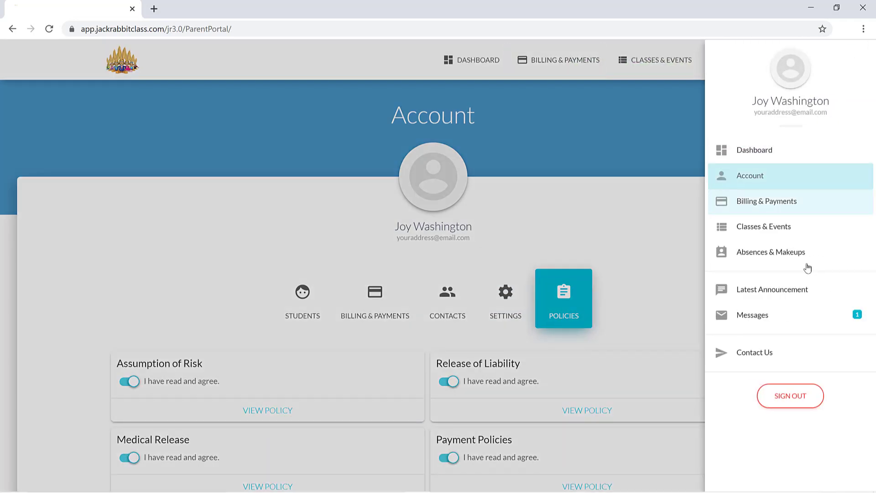
Read the Agreement message from the messages list.
left_click(823, 317)
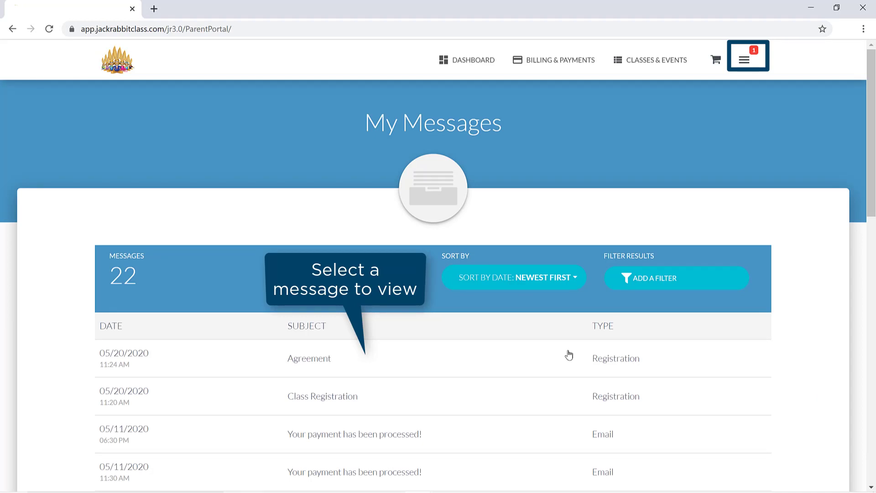
left_click(466, 359)
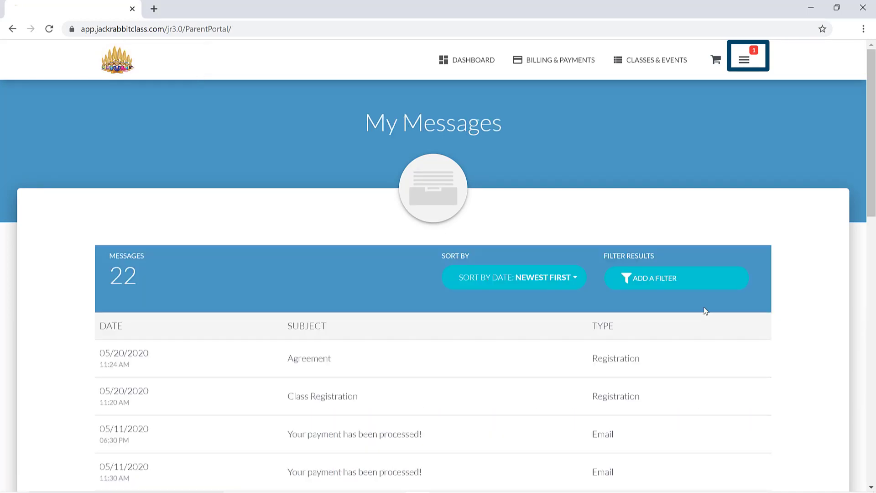
left_click(745, 60)
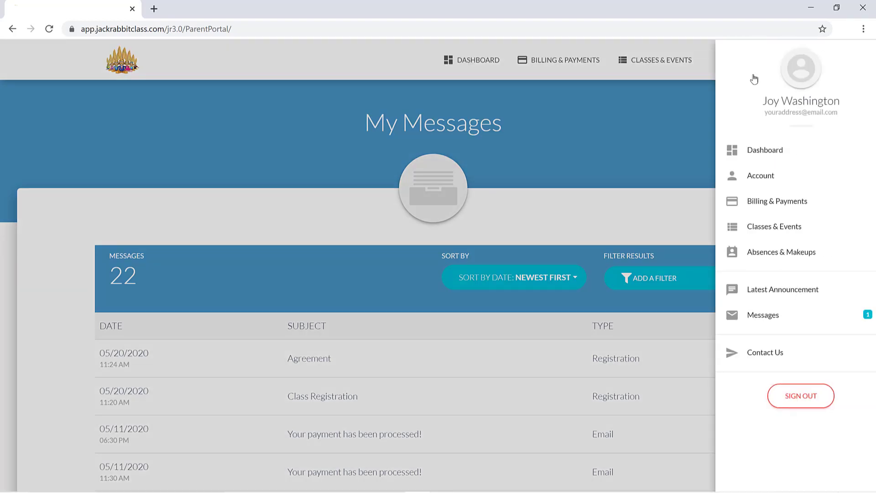
Schedule the first available makeup class for Dani's May 22 absence.
left_click(821, 257)
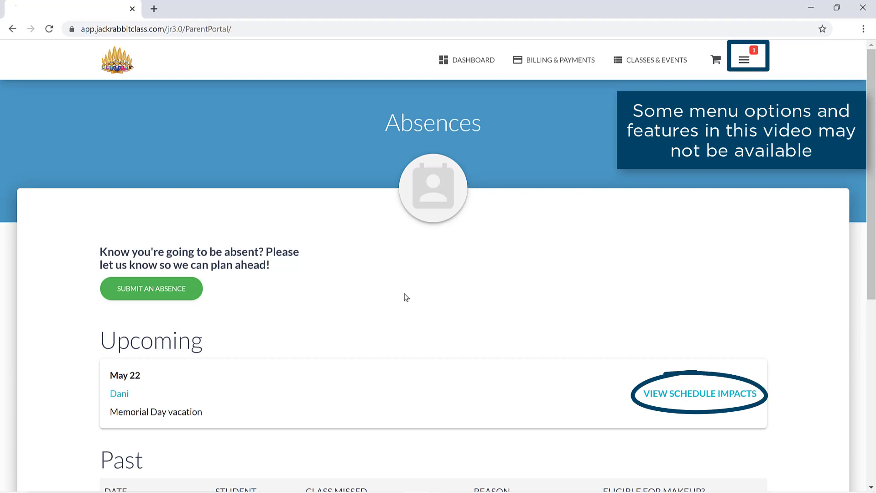
left_click(700, 394)
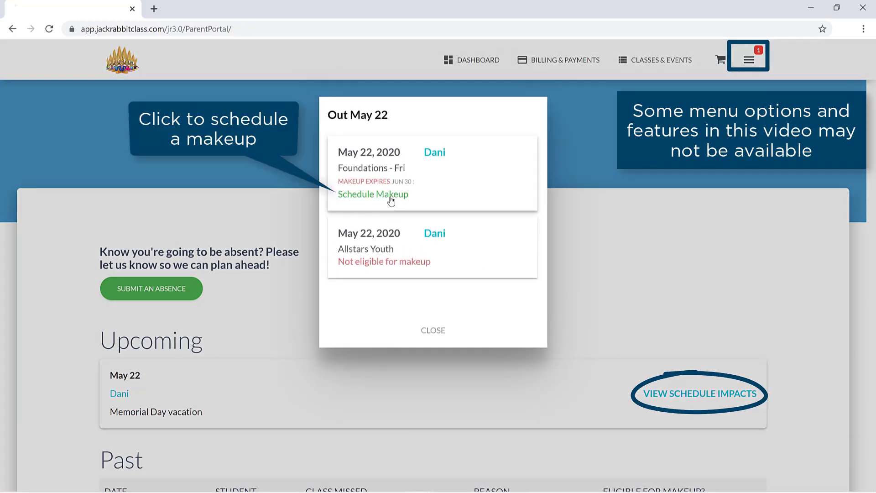
left_click(391, 197)
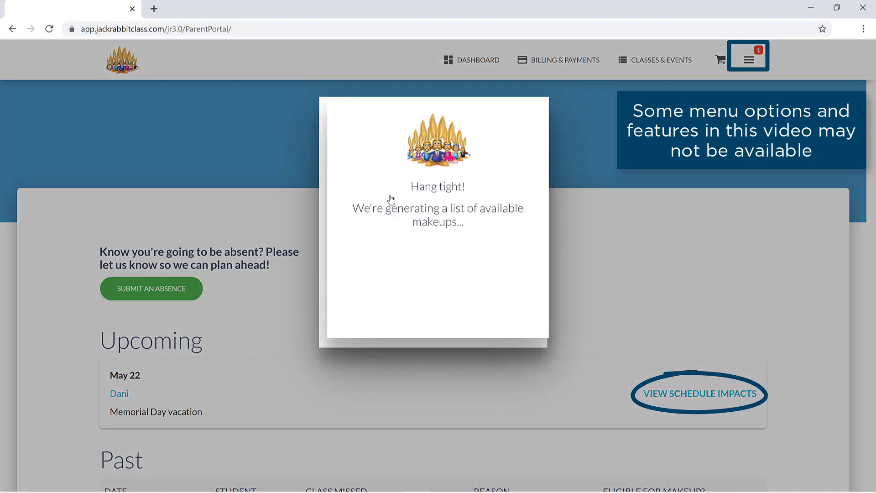
left_click(389, 259)
left_click(429, 375)
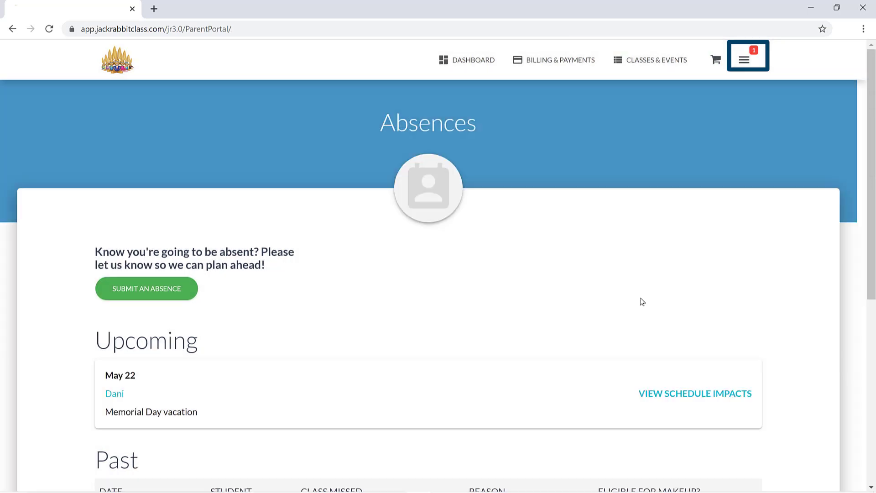
Bring up the Contact Us email form from the portal menu.
left_click(745, 59)
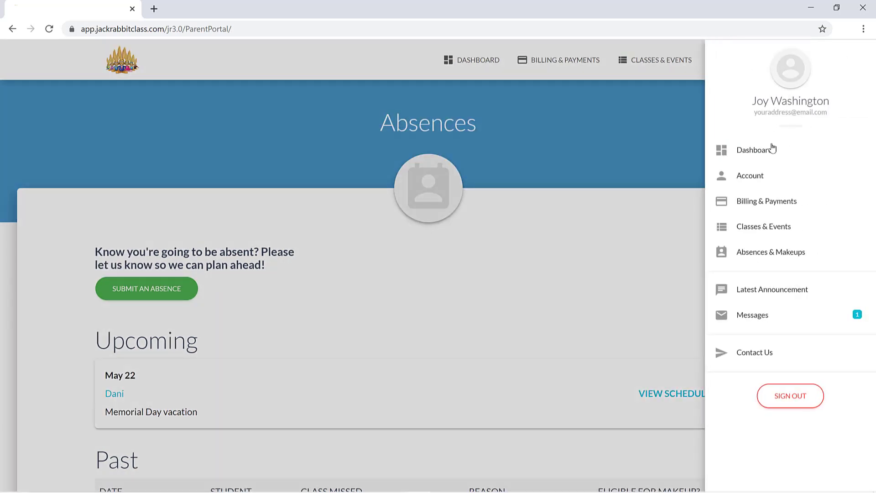
left_click(794, 353)
left_click(472, 60)
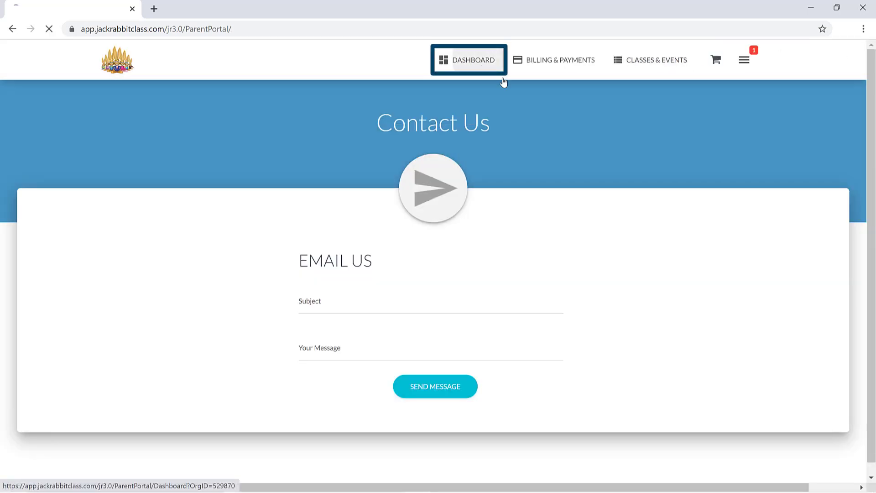